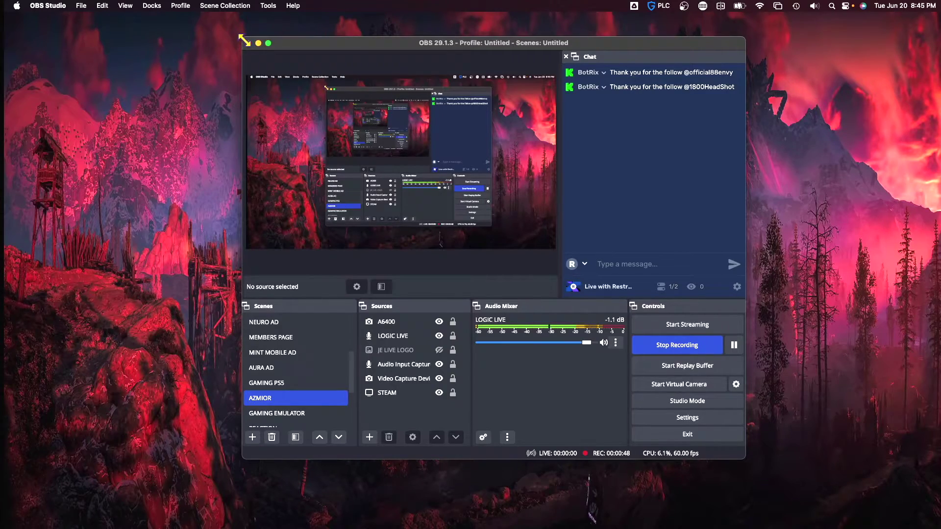
Step: Enlarge the OBS window to fill the screen and select the JE LIVE LOGO, STEAM and A6400 sources
left_click_drag(243, 455, 6, 527)
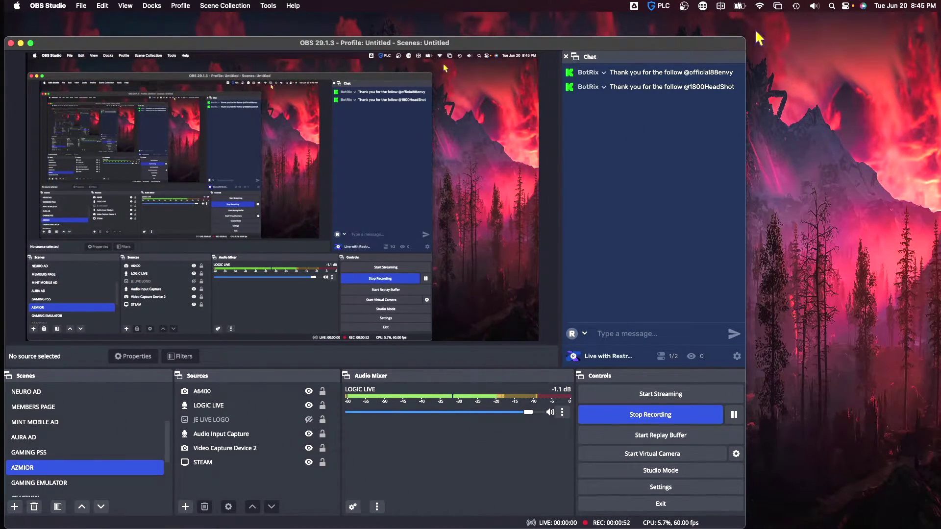
left_click_drag(745, 37, 898, 22)
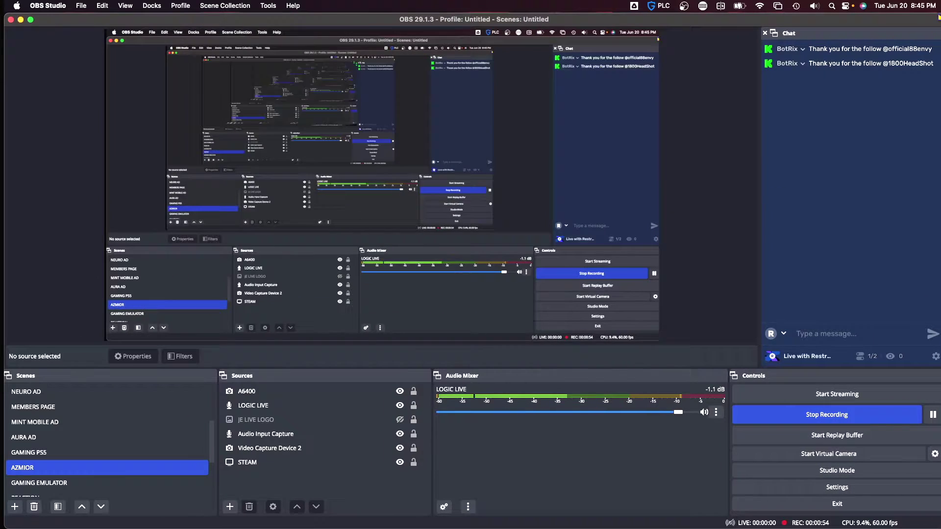
left_click(310, 421)
left_click(314, 463)
left_click(328, 391)
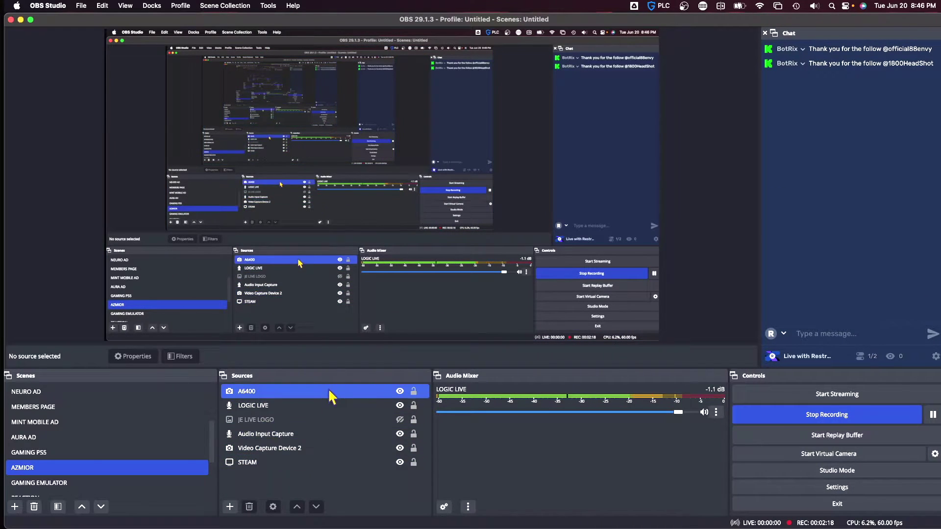
Step: Clear the source selection and open Settings from the OBS Studio menu
left_click(206, 306)
left_click(48, 5)
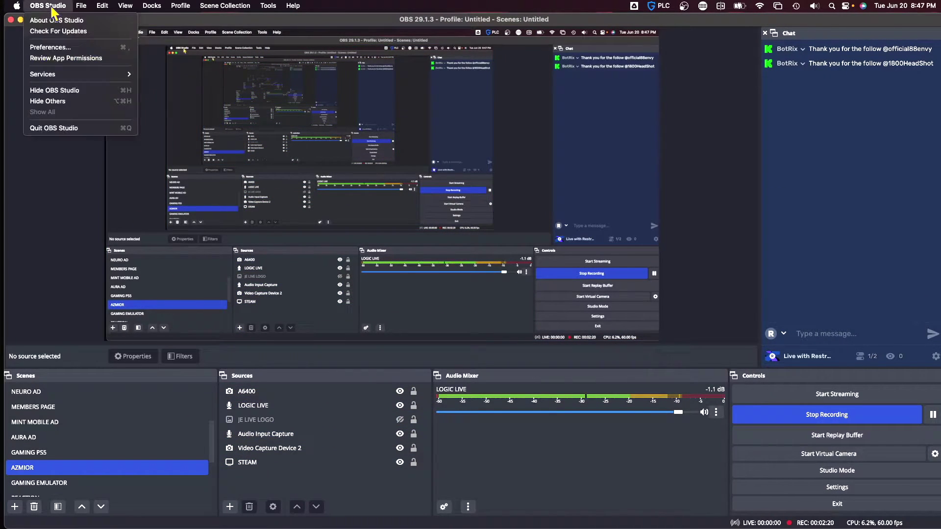
left_click(59, 47)
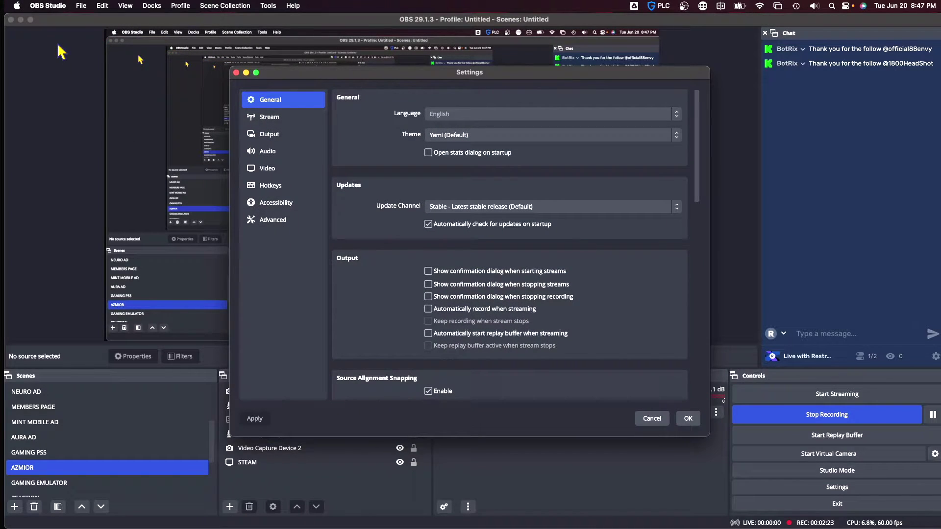
Step: Keep Restream.io as the stream service, then view the Advanced output page with CBR at 6000 Kbps
left_click(269, 120)
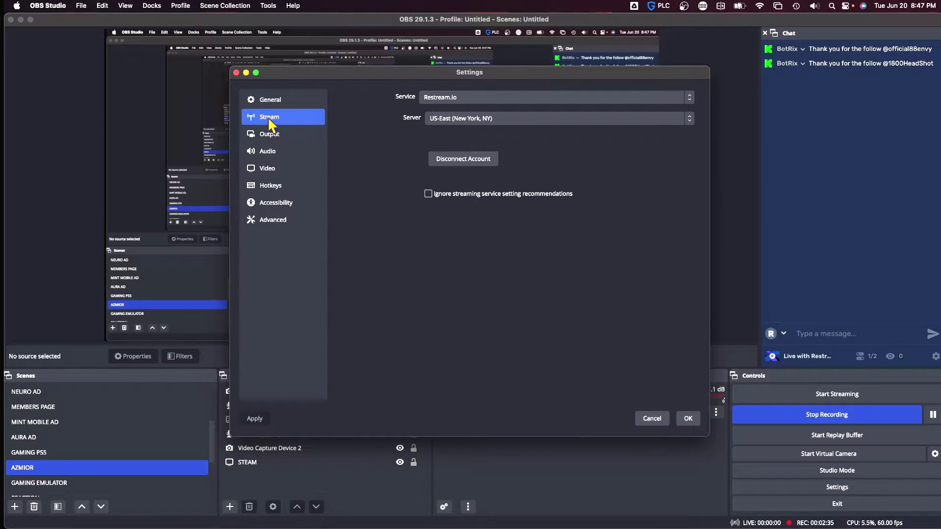
left_click(505, 104)
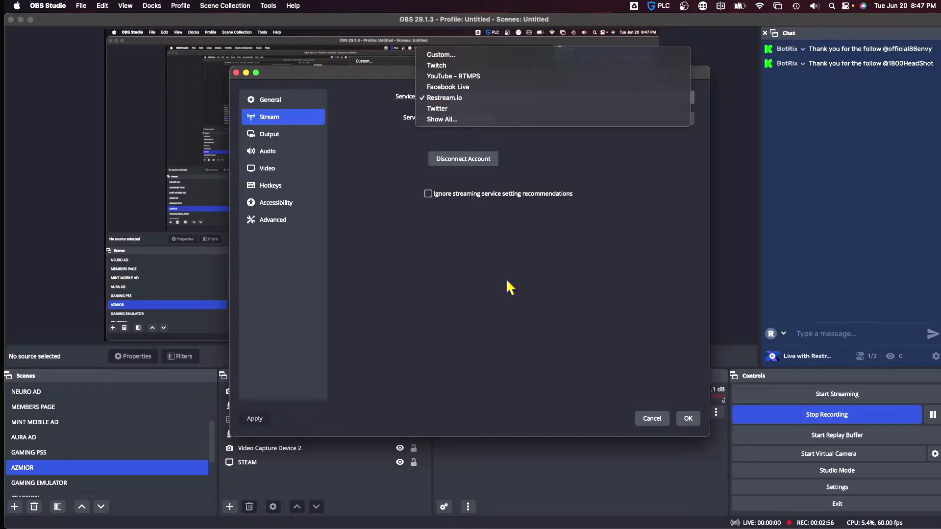
left_click(525, 211)
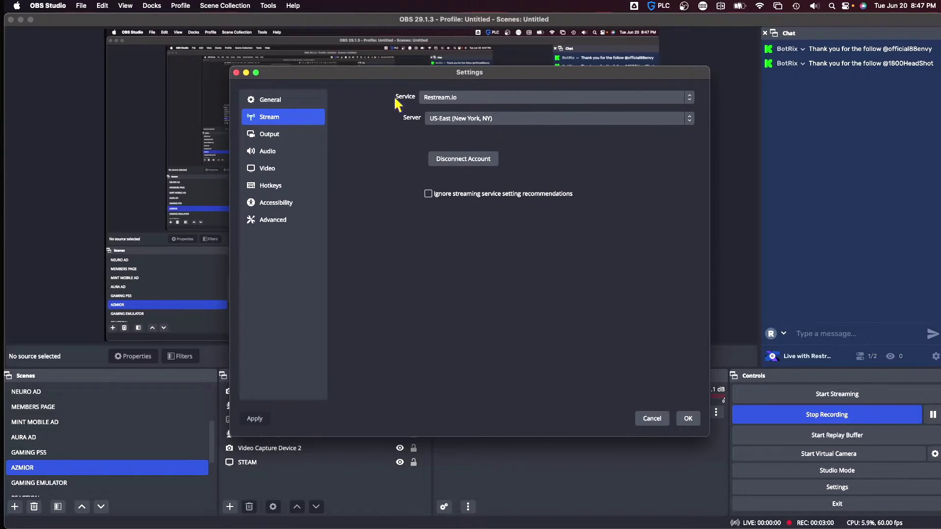
left_click(280, 135)
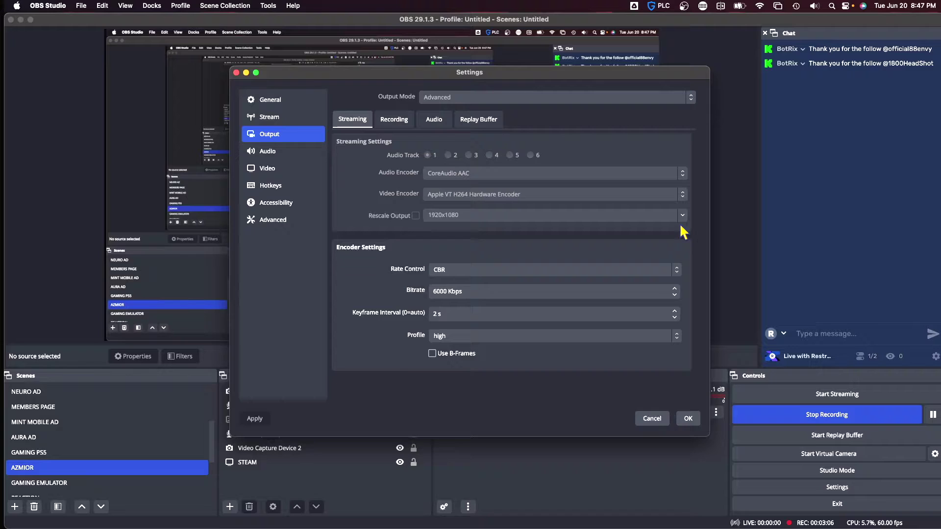
left_click(459, 274)
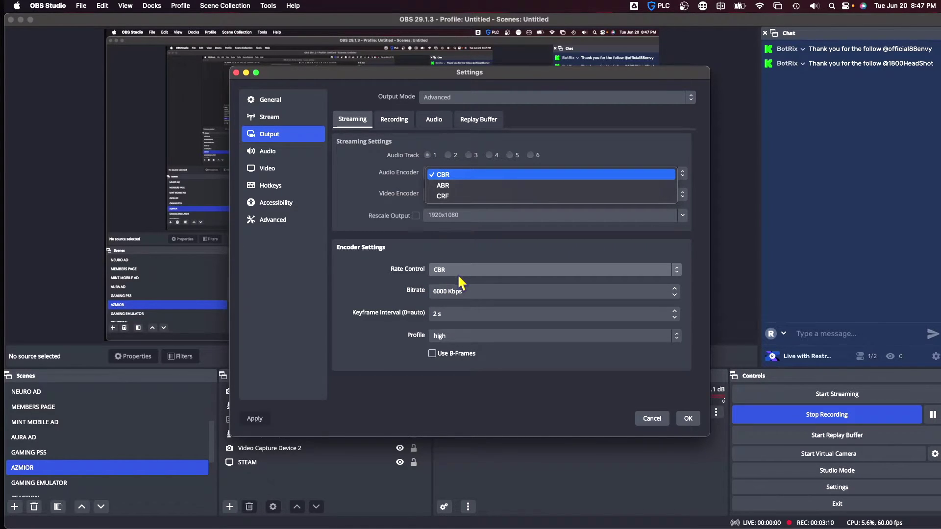
left_click(457, 271)
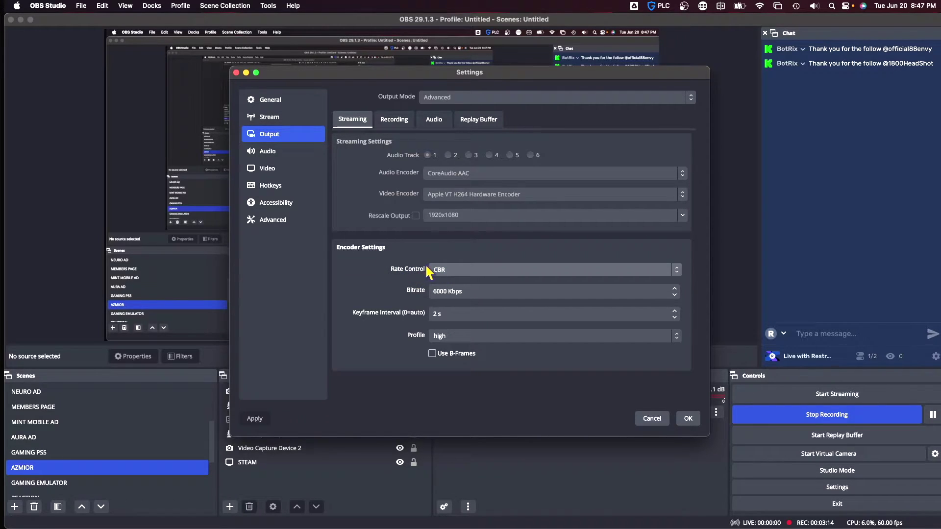
left_click(393, 119)
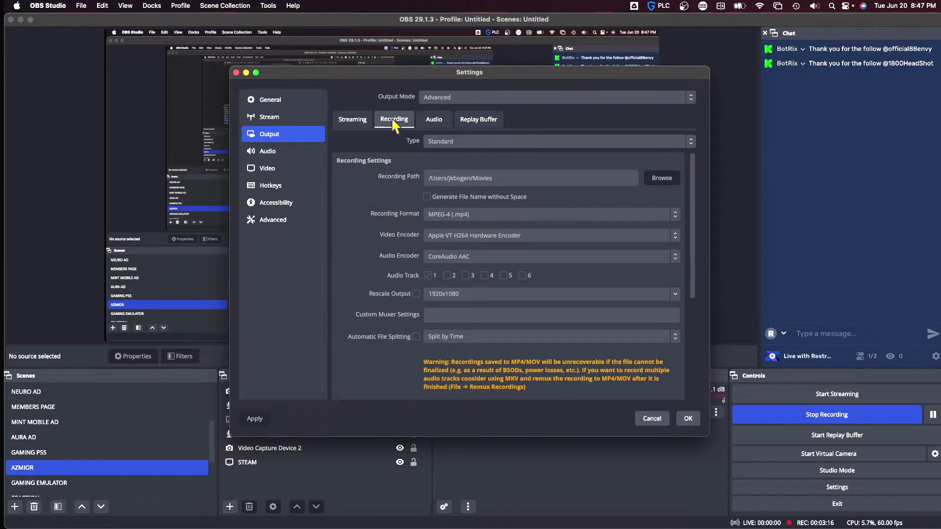
scroll(459, 196, "down", 5)
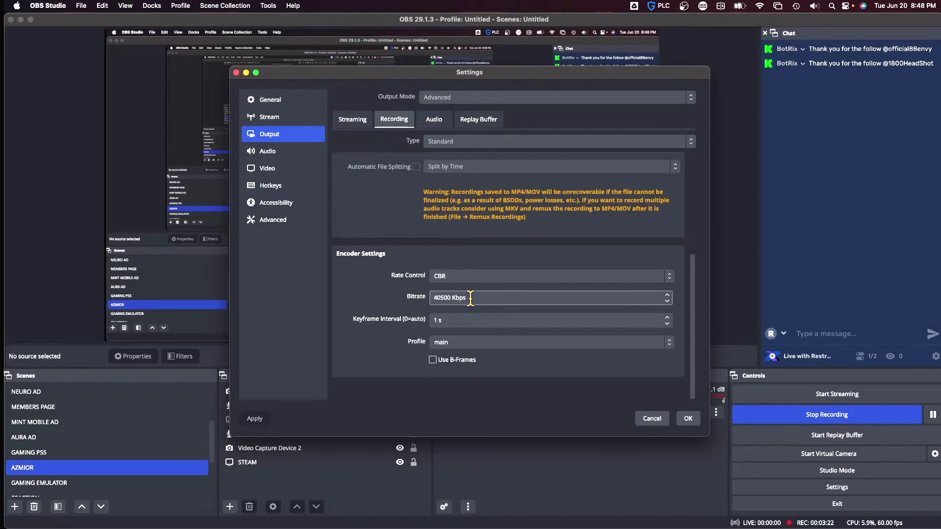
left_click(353, 120)
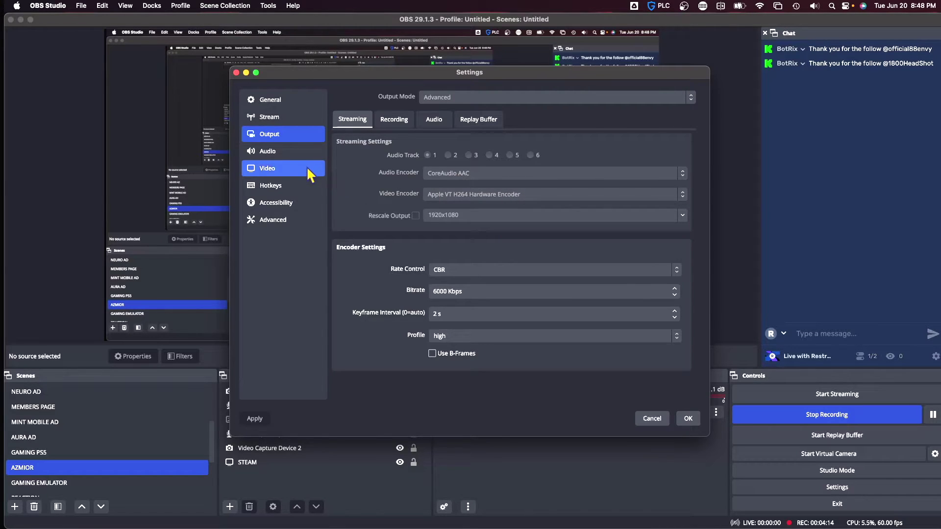
Step: Show the Video page with 1920x1080 base and output resolution at 60 FPS
left_click(294, 169)
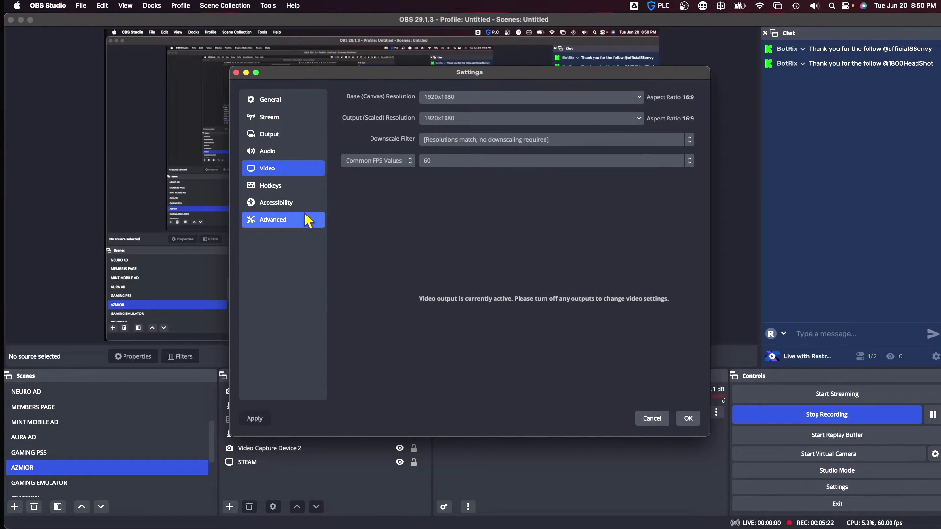
Step: Review the Advanced page: NV12, Rec. 709, Limited range, 300-nit SDR, plus recording and network sections
left_click(275, 228)
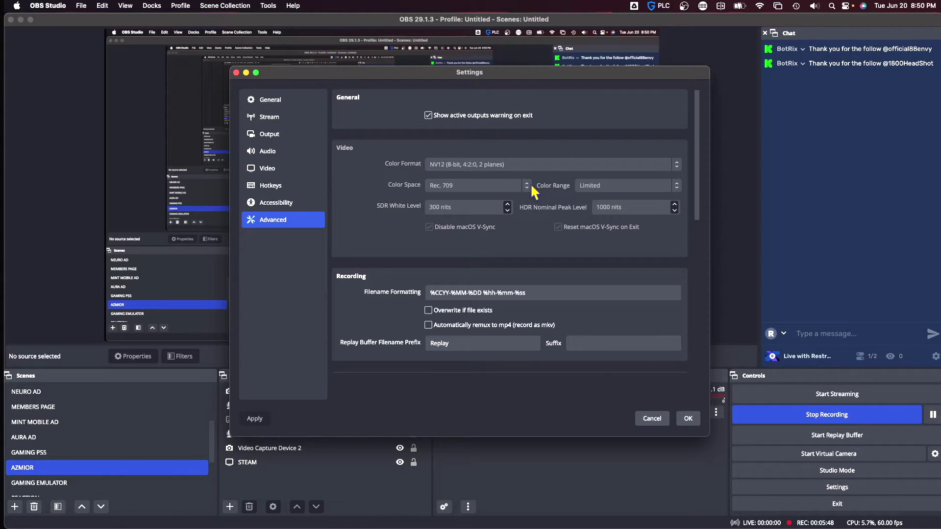
scroll(504, 196, "down", 5)
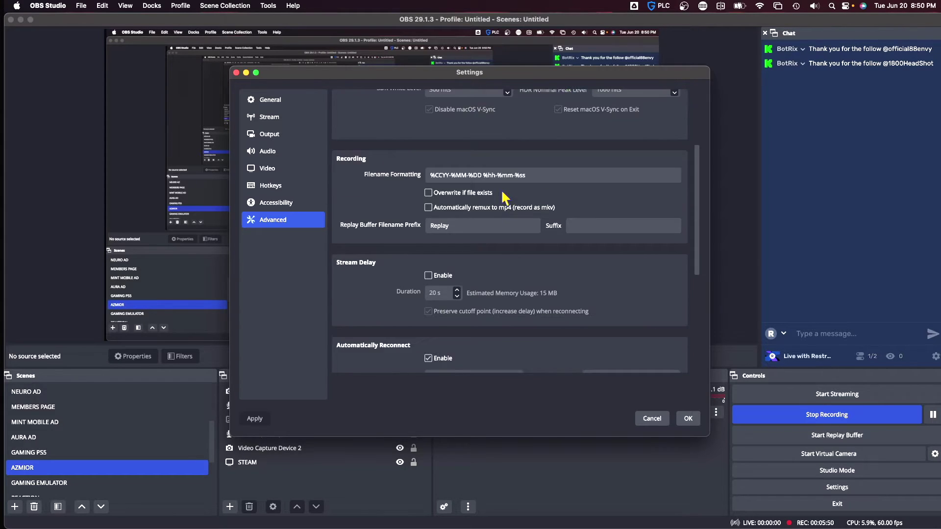
scroll(504, 196, "down", 8)
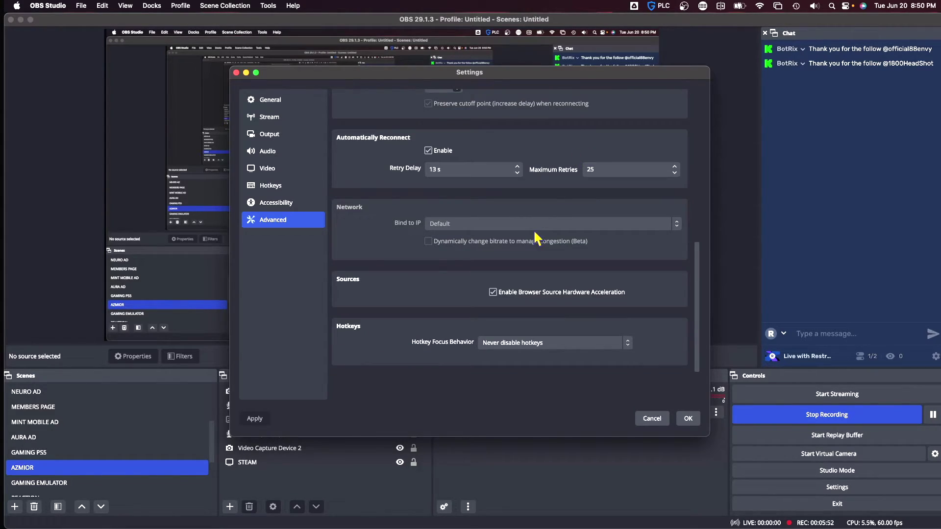
scroll(534, 231, "up", 10)
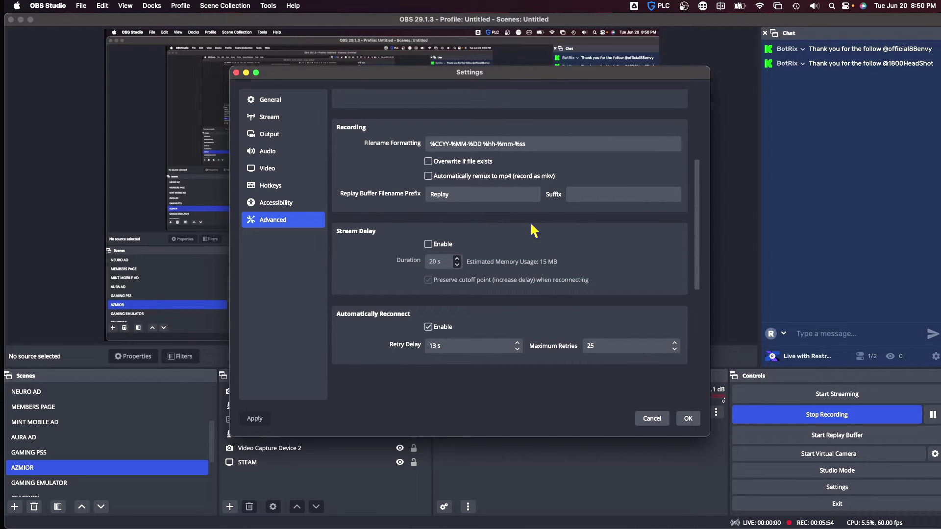
scroll(533, 230, "up", 2)
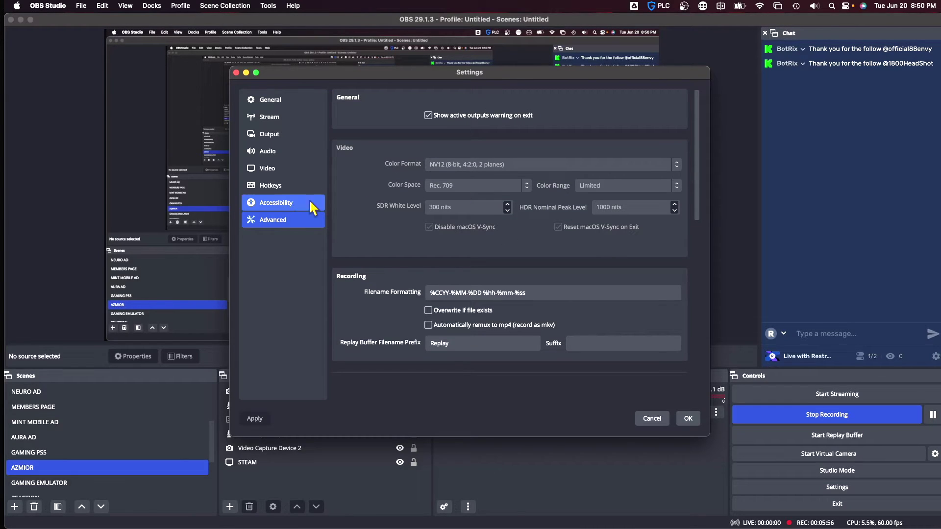
Step: Look through the Accessibility, Hotkeys and Video pages and the Output recording and streaming tabs
left_click(289, 205)
left_click(284, 186)
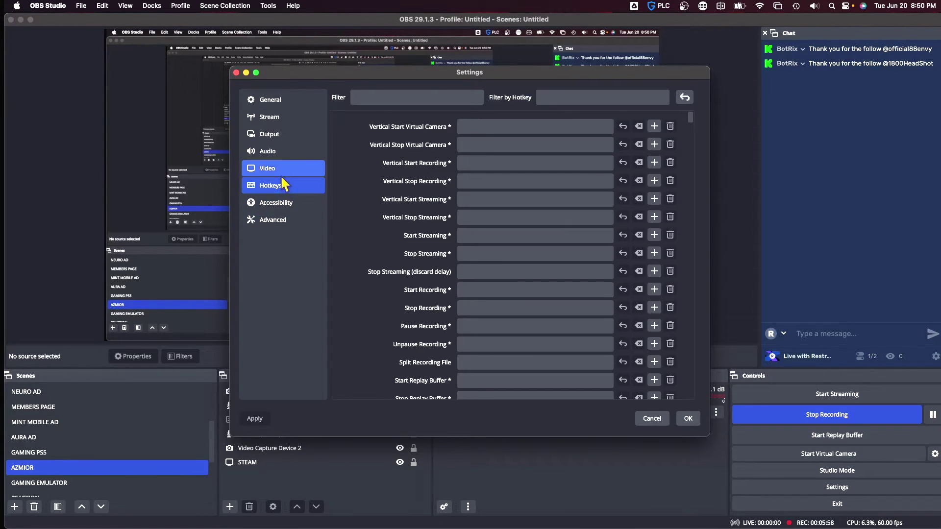
left_click(278, 169)
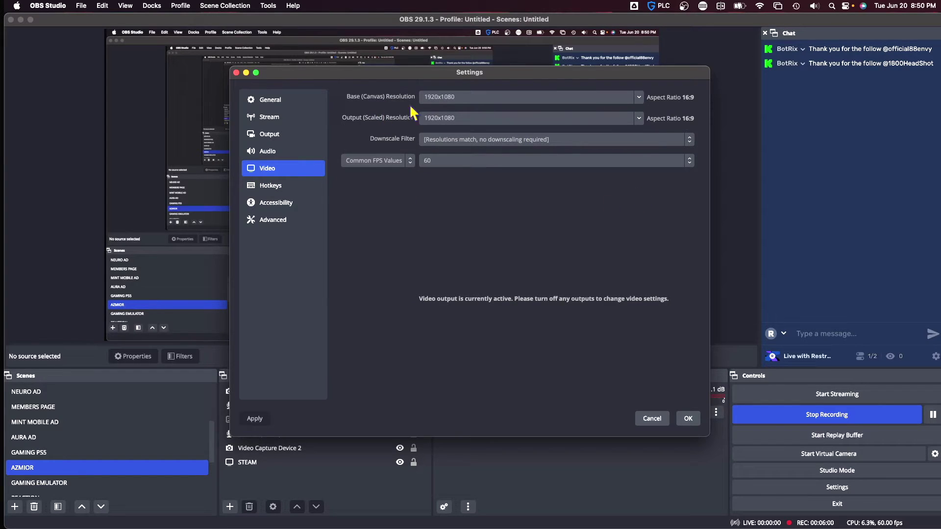
left_click(286, 134)
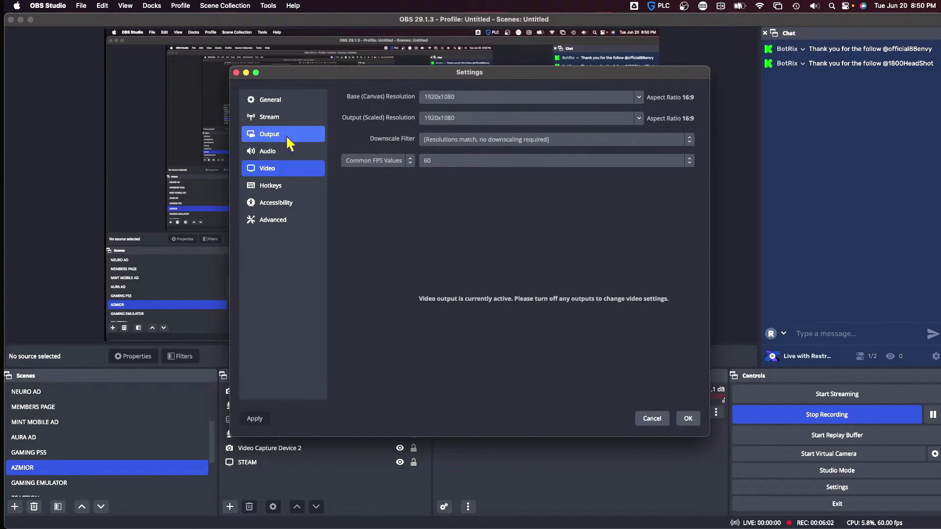
left_click(394, 123)
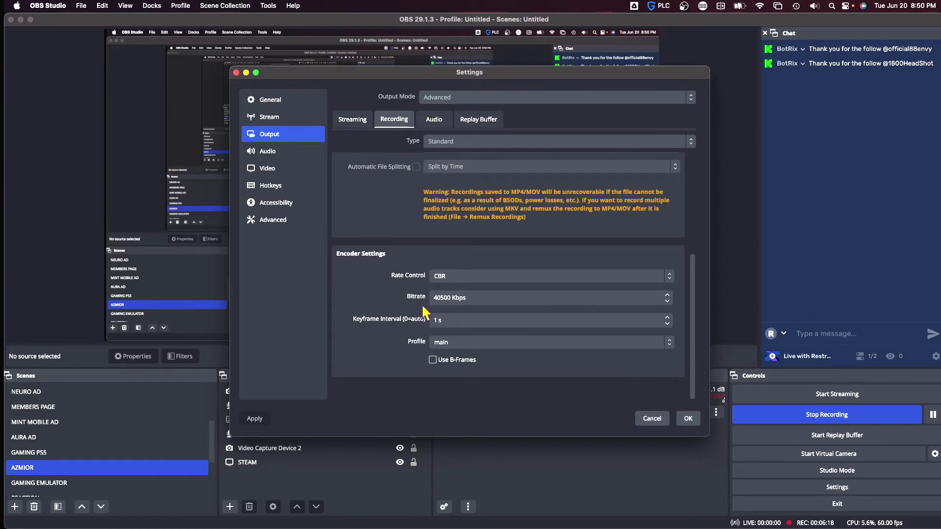
left_click(353, 127)
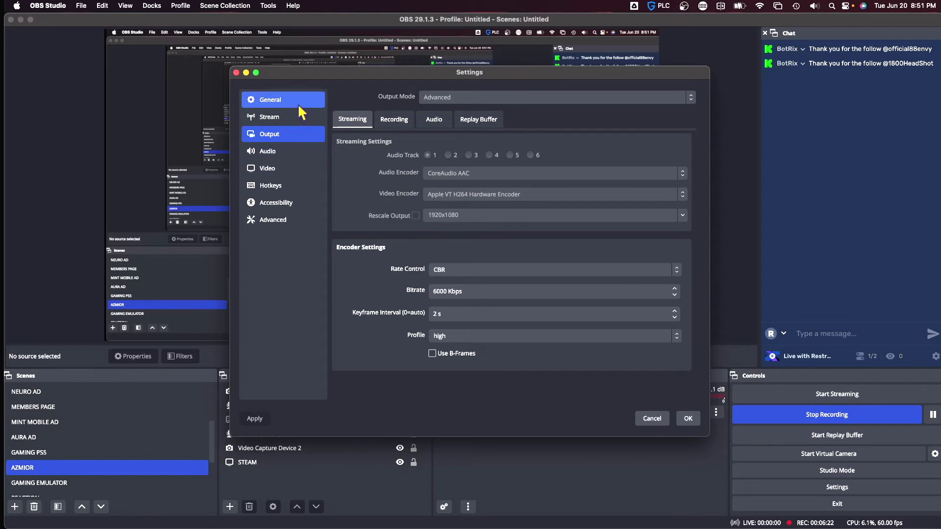
Step: Recheck Stream and Output, cancel Settings without saving, and select the MEMBERS PAGE scene
left_click(285, 117)
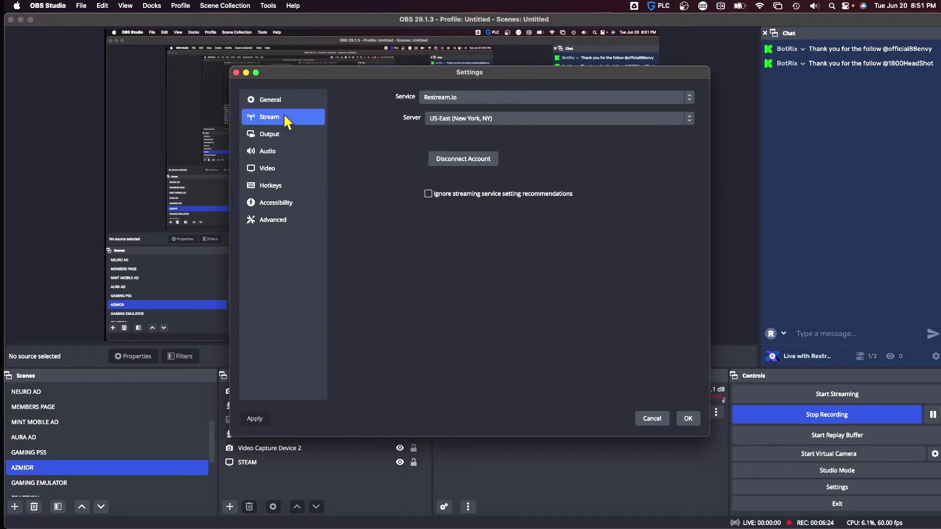
left_click(286, 137)
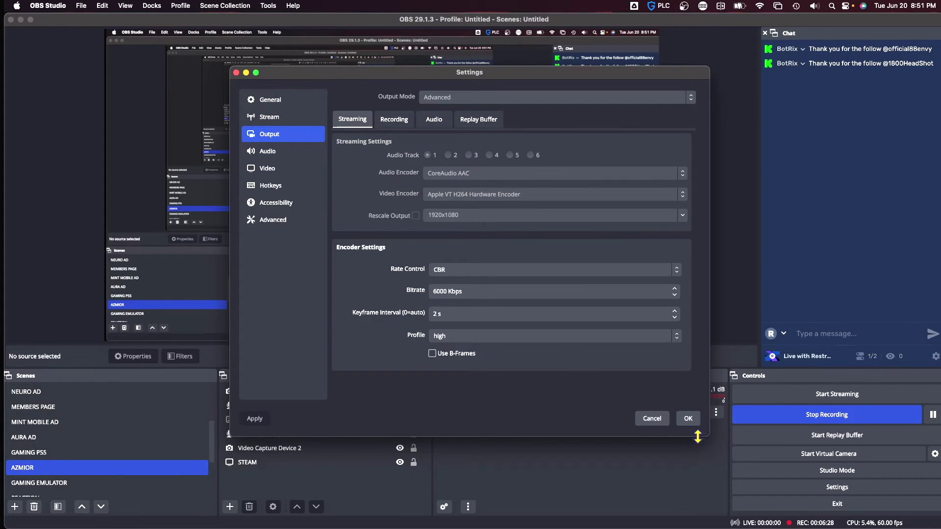
left_click(653, 420)
left_click(105, 406)
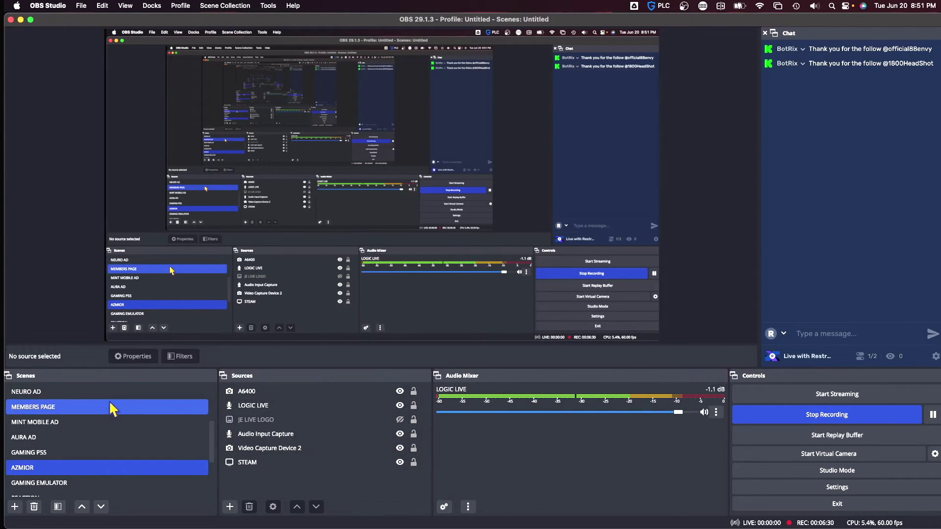
left_click(92, 420)
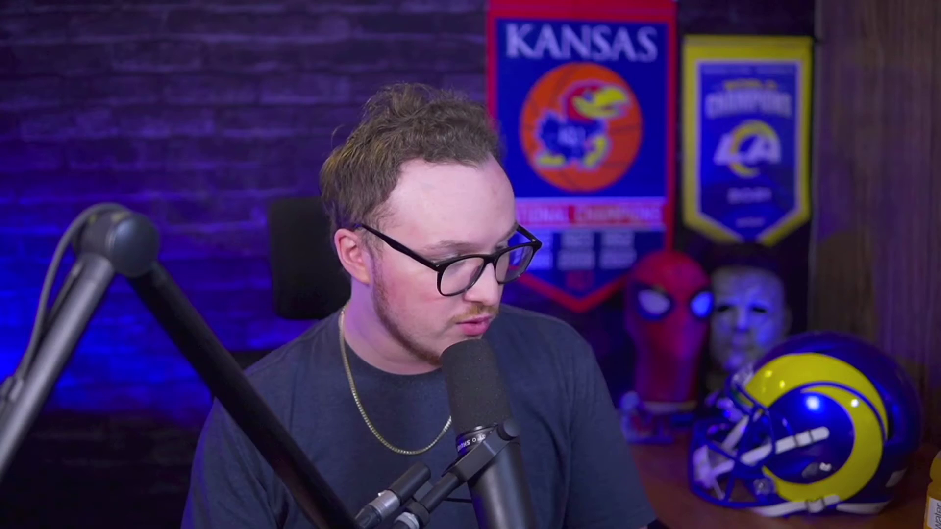